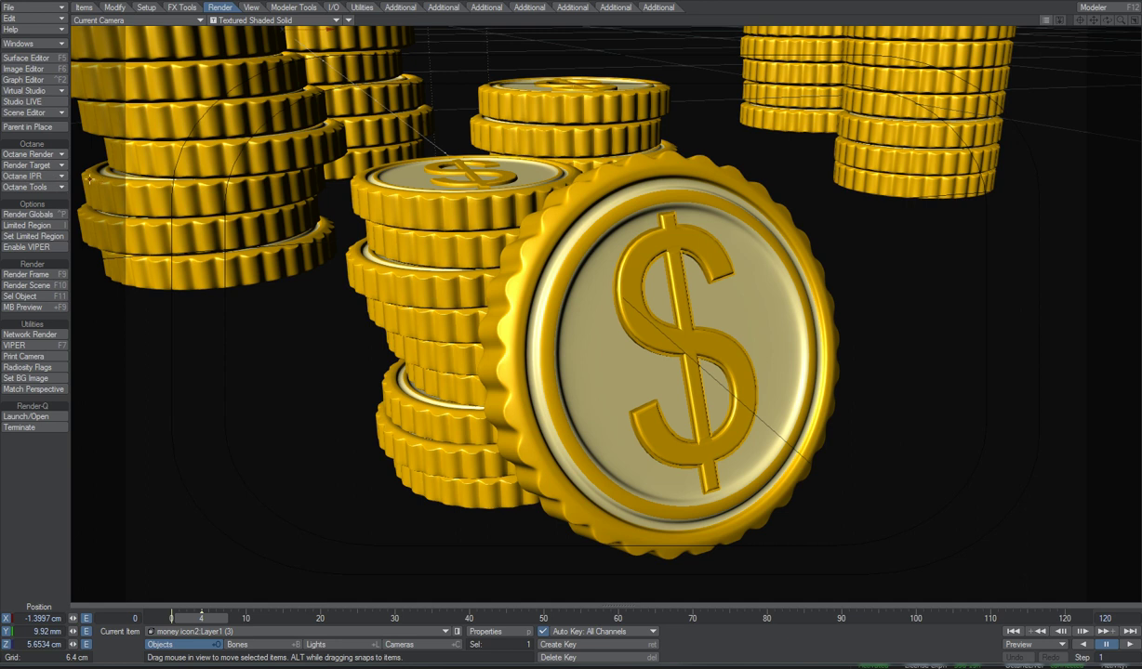
Open the Octane IPR preview of the coin scene and reposition its window over the viewport.
{"action": "left_click", "coordinate": [53, 176]}
{"action": "left_click", "coordinate": [52, 177]}
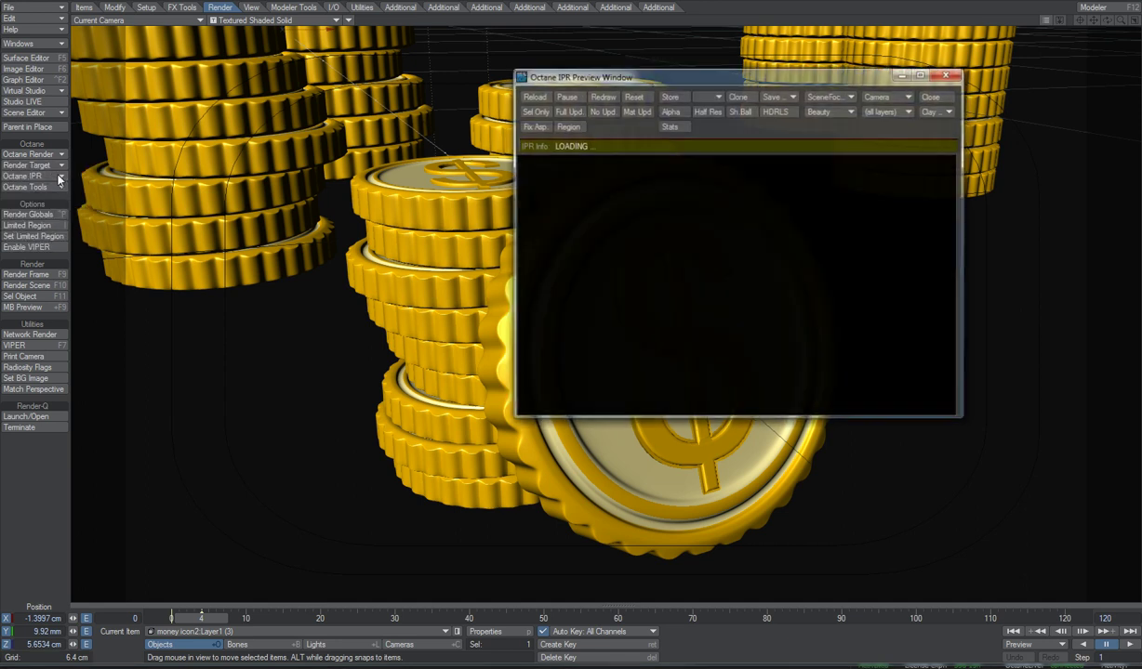
{"action": "left_click_drag", "start_coordinate": [741, 82], "coordinate": [734, 76]}
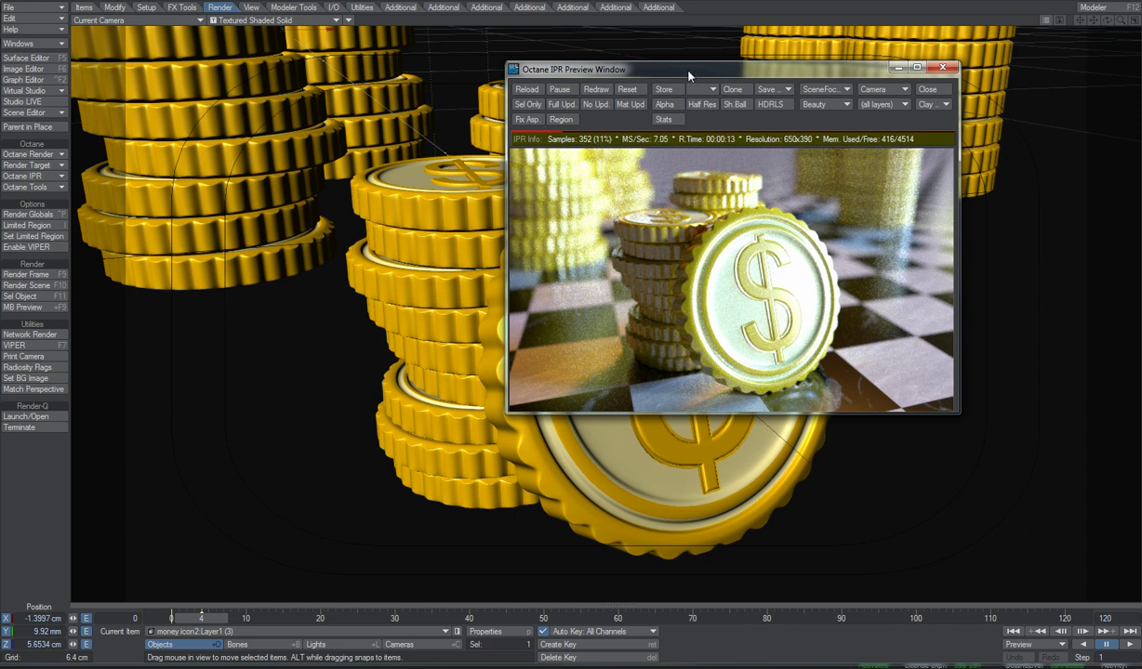
{"action": "left_click_drag", "start_coordinate": [689, 70], "coordinate": [718, 65]}
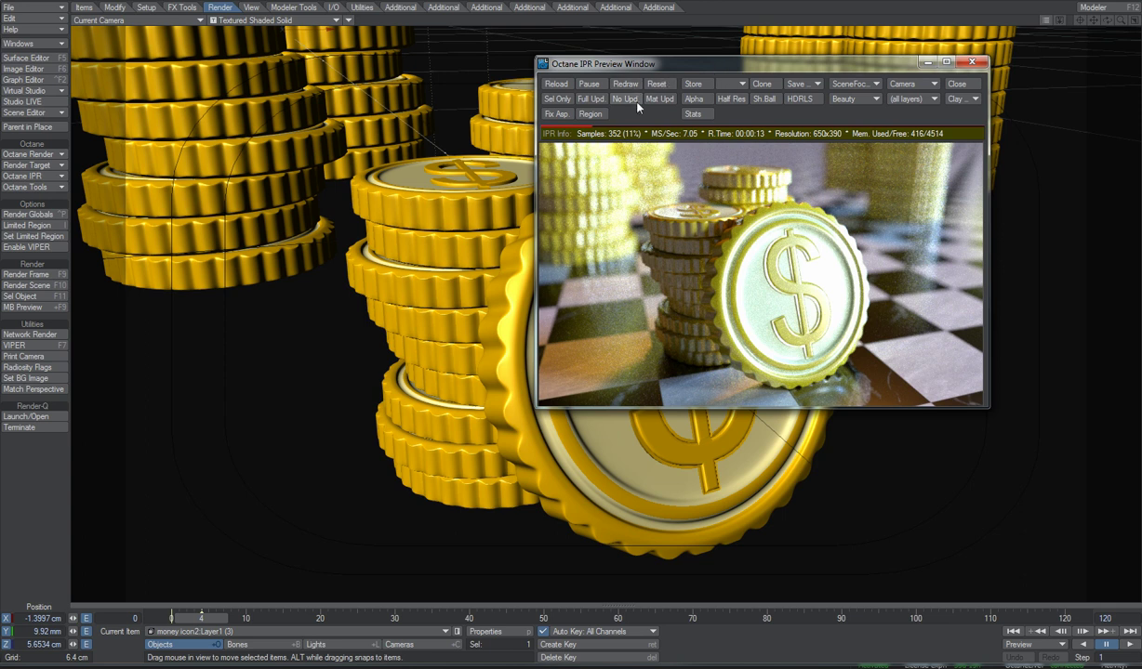
Export the Octane scene as an OCS file named coins in testfolder, and close the IPR preview.
{"action": "left_click", "coordinate": [40, 179]}
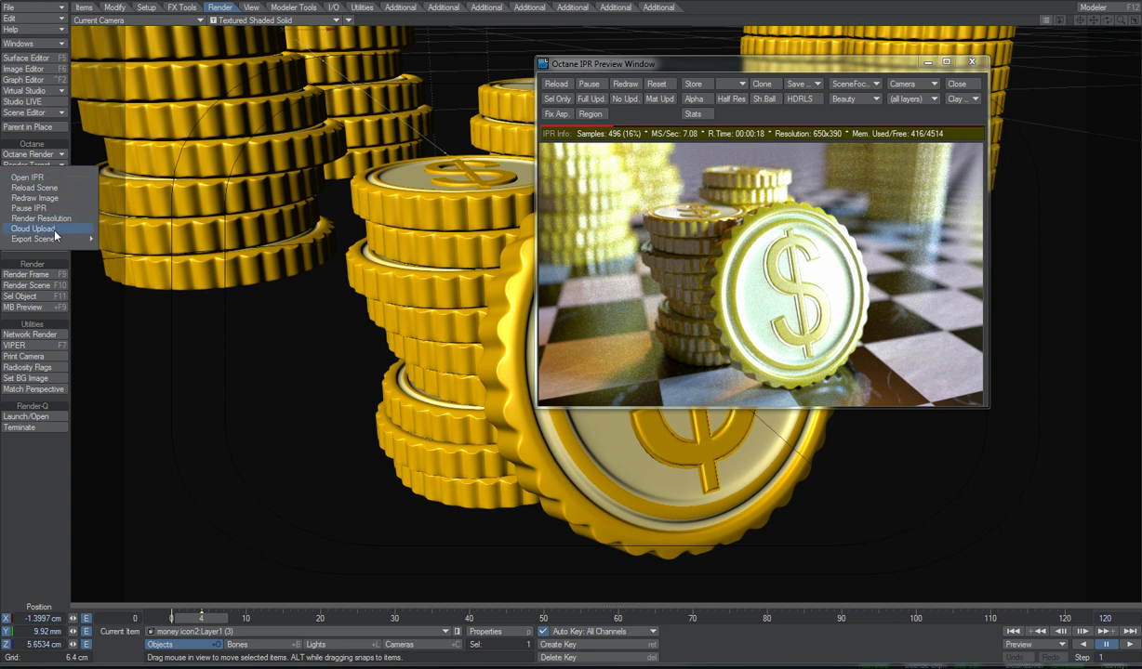
{"action": "mouse_move", "coordinate": [54, 242]}
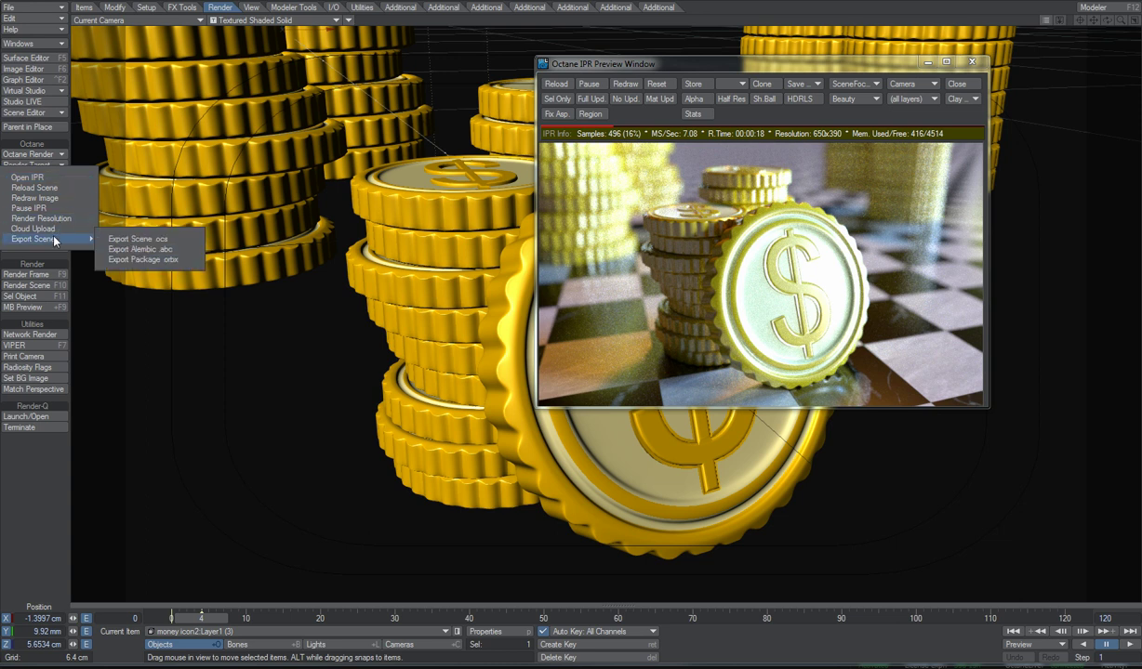
{"action": "left_click", "coordinate": [151, 243]}
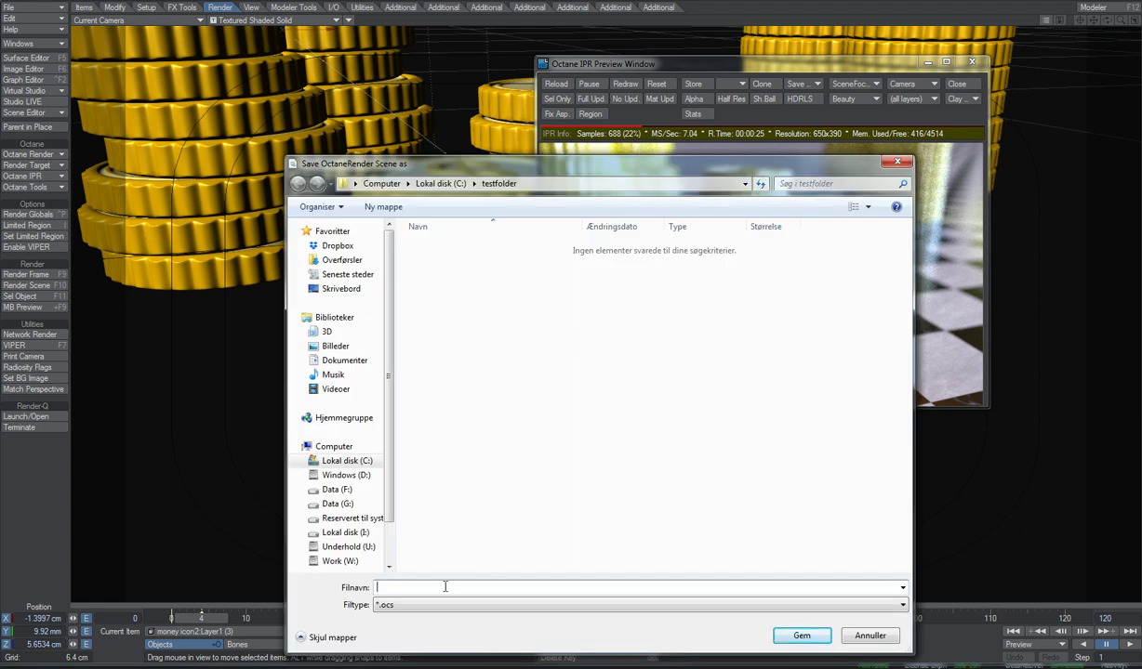
{"action": "type", "text": "coins"}
{"action": "key", "text": "Return"}
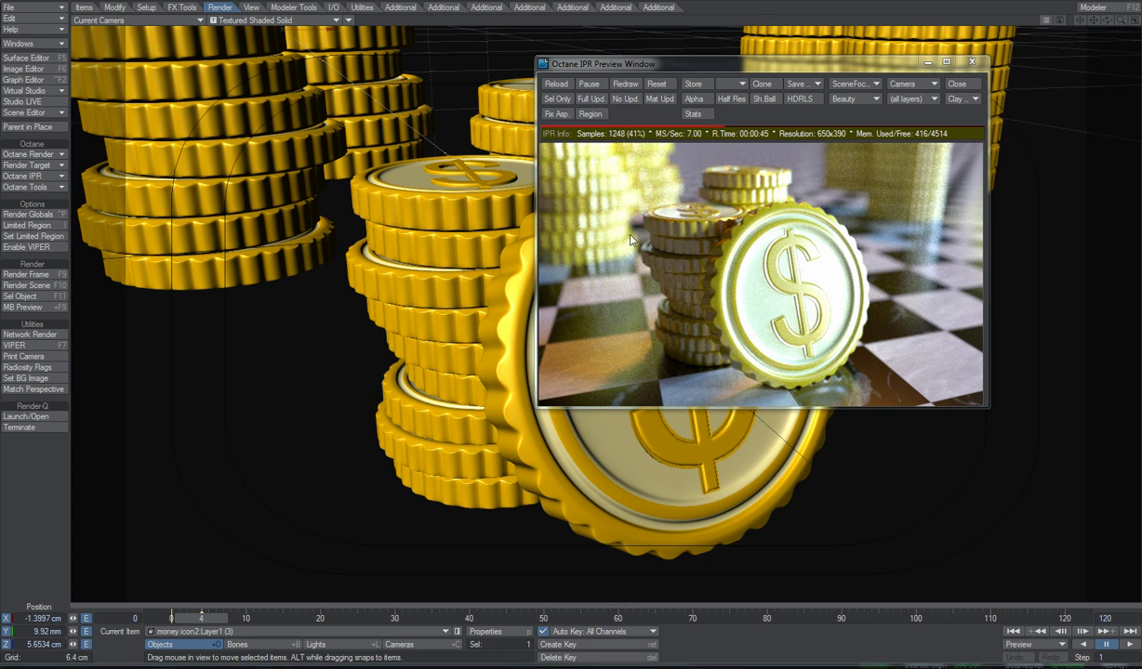
{"action": "left_click", "coordinate": [971, 62]}
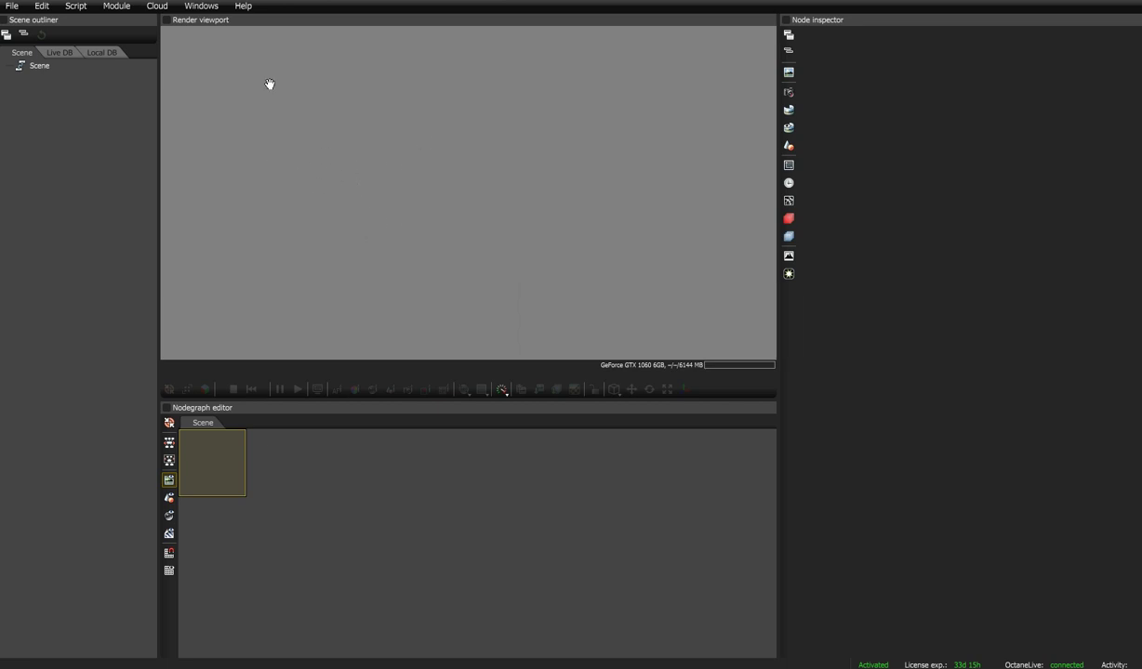
Switch to OctaneRender Standalone and open the scene coins.ocs from testfolder.
{"action": "left_click", "coordinate": [12, 7]}
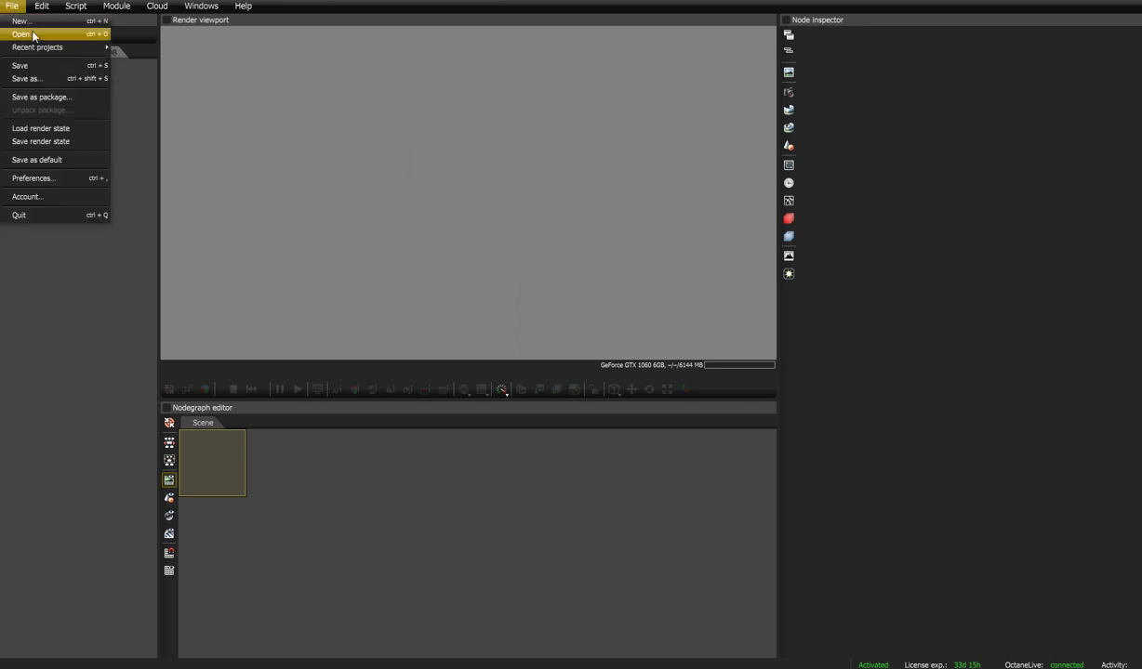
{"action": "left_click", "coordinate": [30, 34]}
{"action": "left_click", "coordinate": [627, 228]}
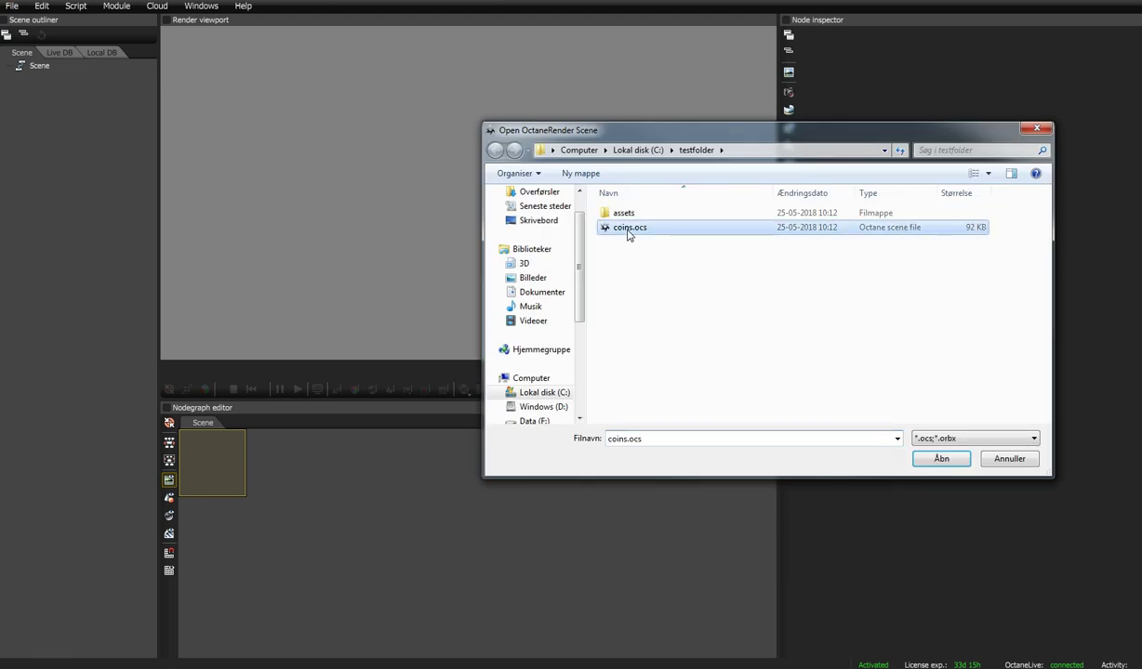
{"action": "left_click_drag", "start_coordinate": [729, 142], "coordinate": [643, 143]}
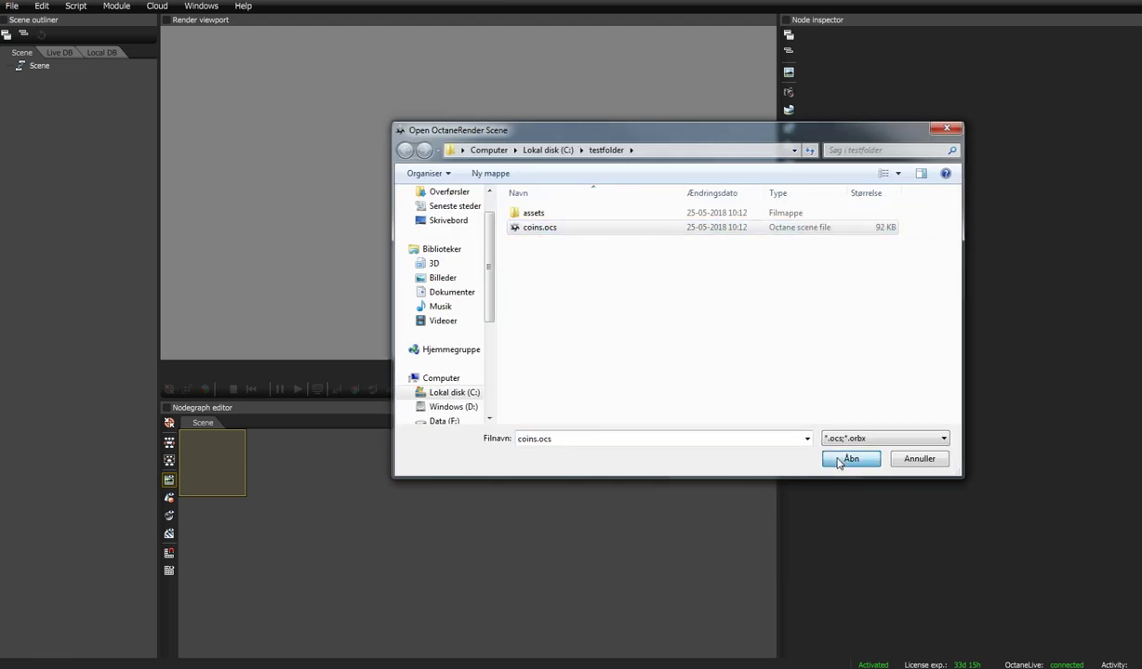
{"action": "left_click", "coordinate": [847, 458]}
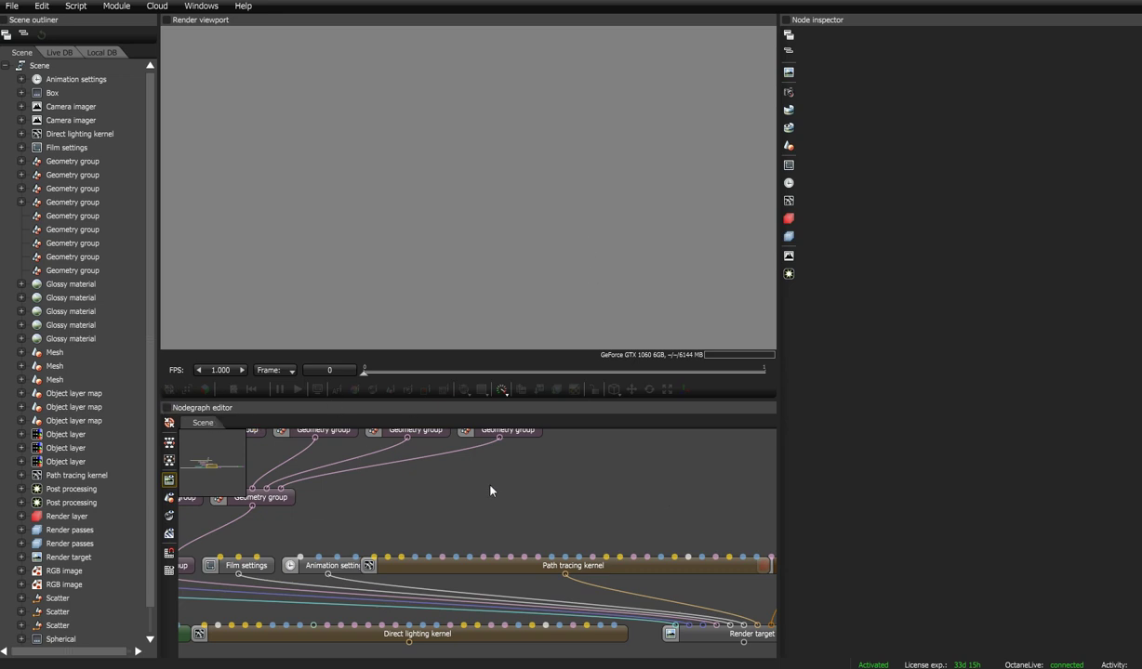
Move the far-off Camera imager node that feeds the render target to just below the Render target node.
{"action": "scroll", "coordinate": [523, 499], "scroll_direction": "down", "scroll_amount": 2}
{"action": "scroll", "coordinate": [524, 499], "scroll_direction": "down", "scroll_amount": 3}
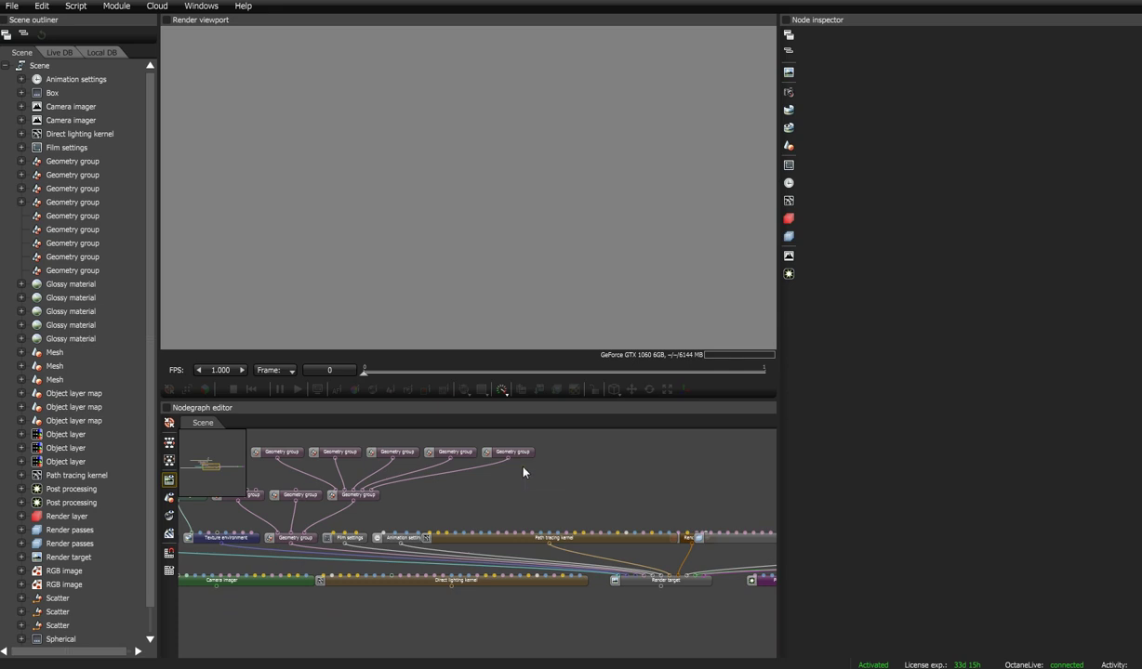
{"action": "middle_click_drag", "start_coordinate": [571, 486], "coordinate": [618, 486]}
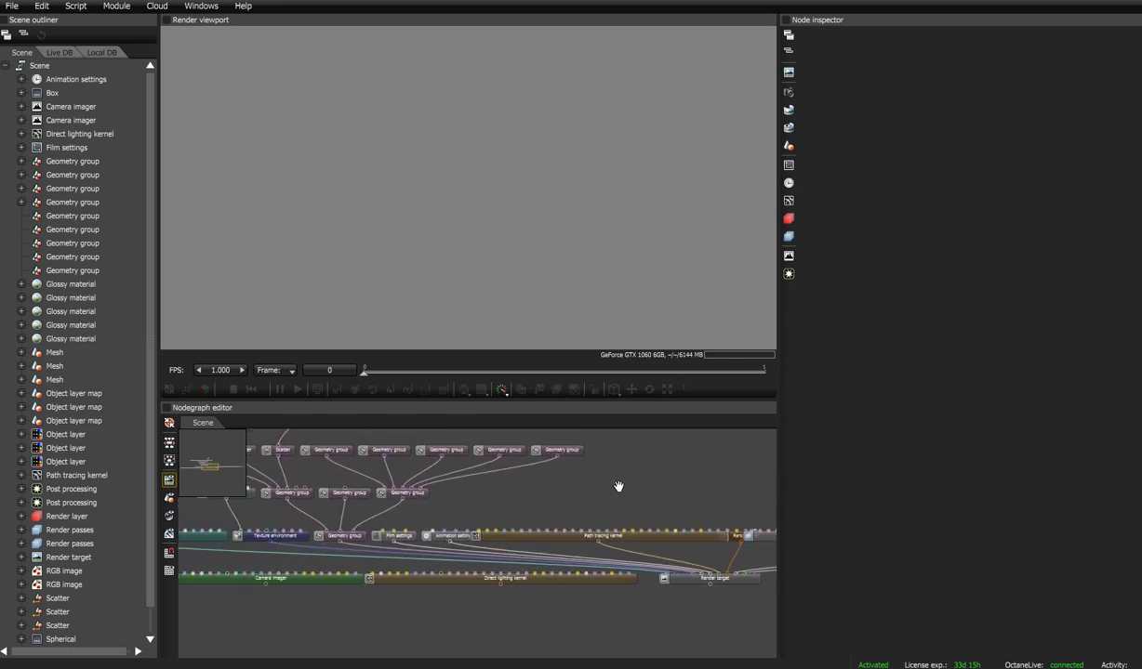
{"action": "middle_click_drag", "start_coordinate": [635, 619], "coordinate": [475, 569]}
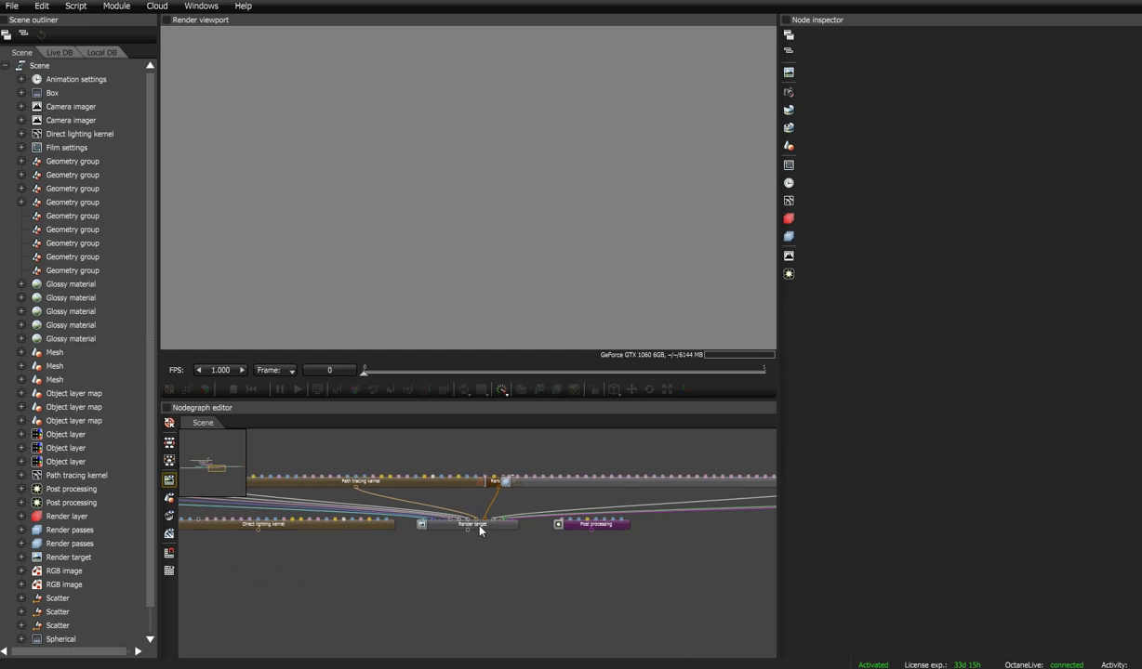
{"action": "middle_click_drag", "start_coordinate": [632, 606], "coordinate": [540, 599]}
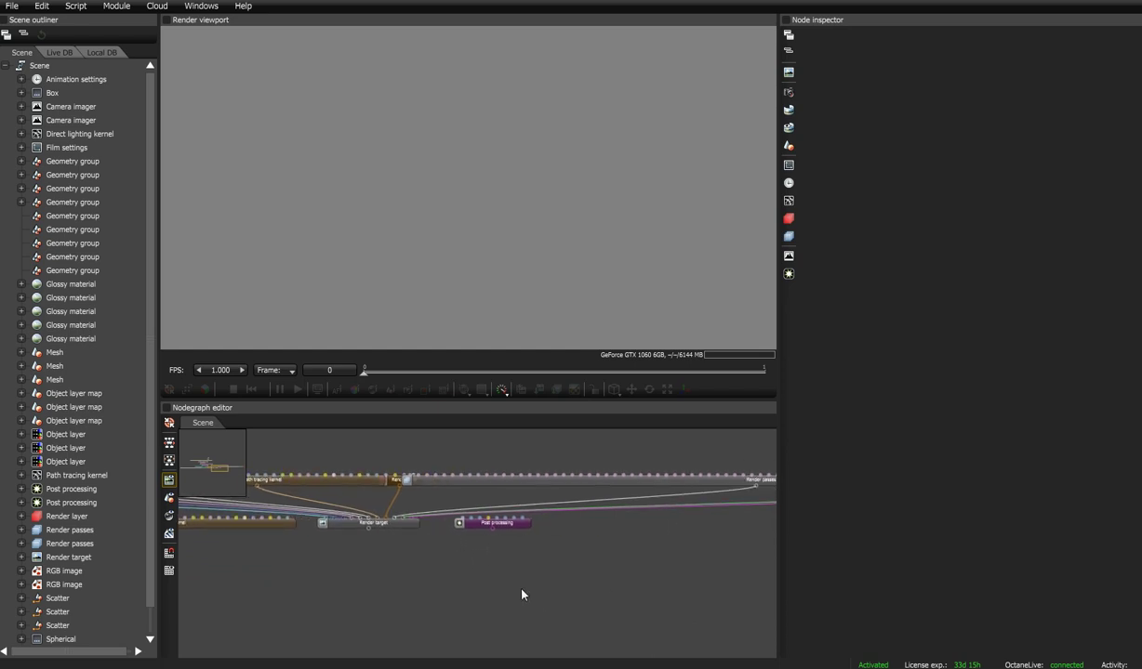
{"action": "middle_click_drag", "start_coordinate": [592, 568], "coordinate": [511, 554]}
{"action": "left_click_drag", "start_coordinate": [570, 478], "coordinate": [245, 609]}
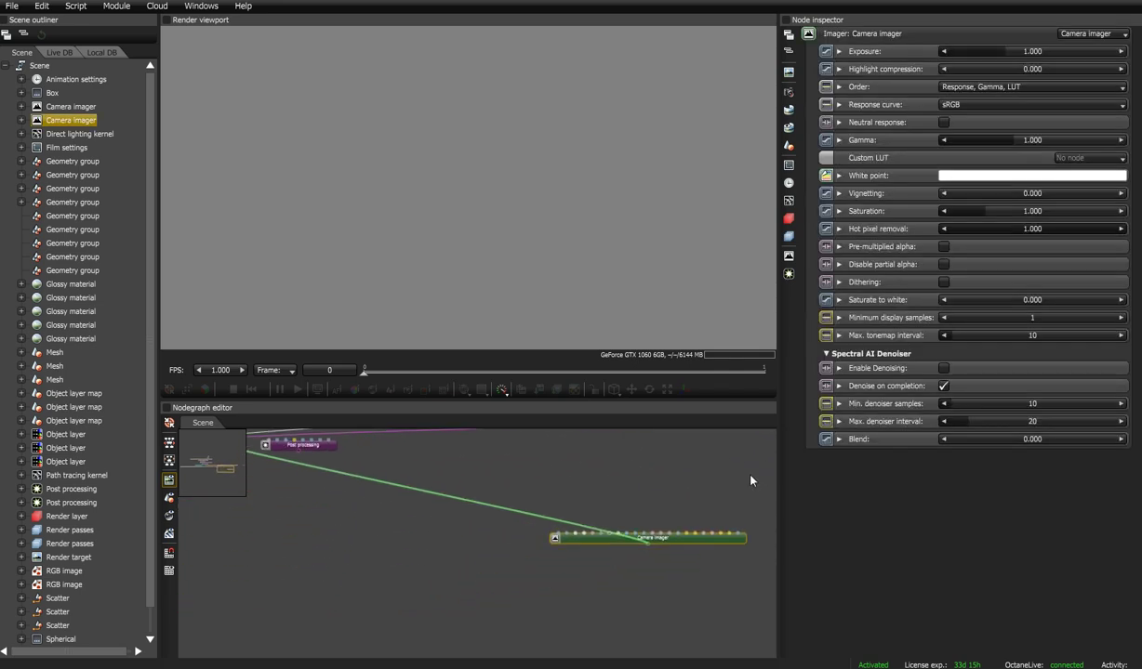
{"action": "left_click_drag", "start_coordinate": [651, 535], "coordinate": [337, 549]}
{"action": "middle_click_drag", "start_coordinate": [340, 490], "coordinate": [614, 543]}
{"action": "left_click_drag", "start_coordinate": [592, 616], "coordinate": [483, 577]}
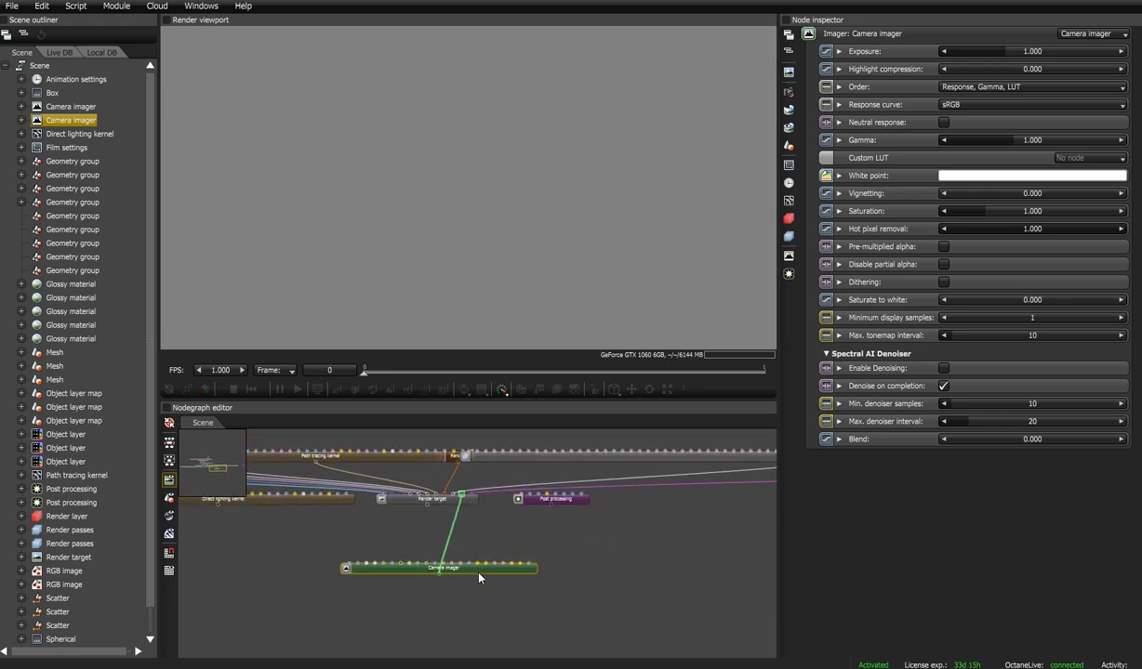
Enable denoising in the Camera imager's Spectral AI Denoiser settings and render the scene's Render target.
{"action": "left_click", "coordinate": [945, 368]}
{"action": "left_click", "coordinate": [943, 369]}
{"action": "left_click", "coordinate": [944, 368]}
{"action": "scroll", "coordinate": [442, 503], "scroll_direction": "up", "scroll_amount": 2}
{"action": "left_click", "coordinate": [458, 503]}
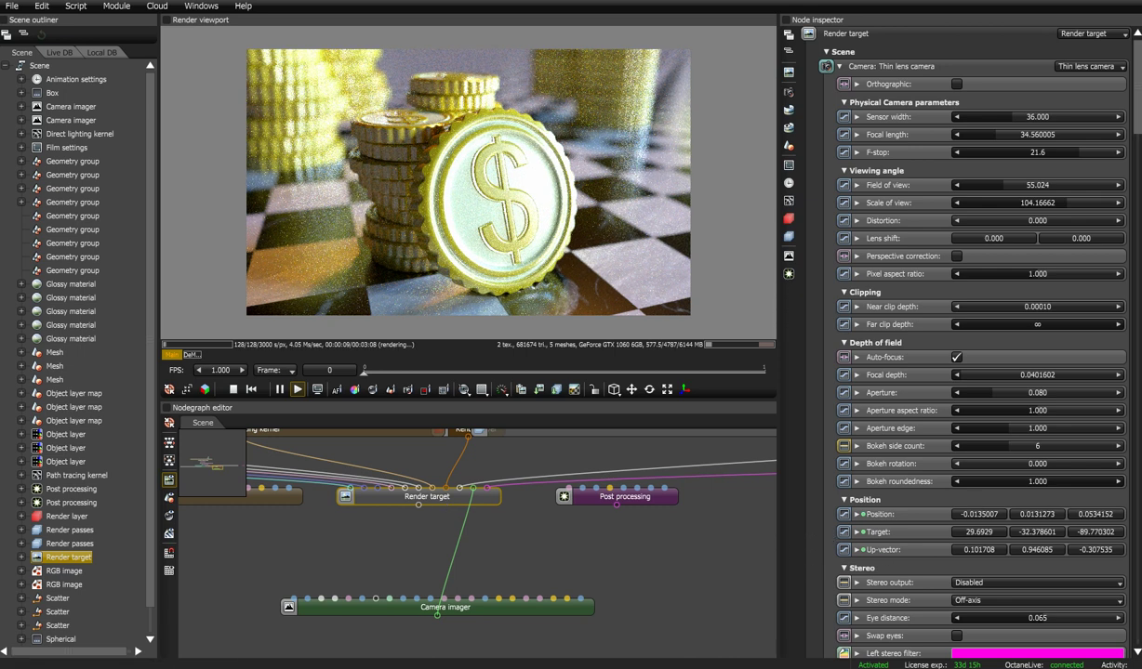
Set the render target's film resolution to 1280 by 720.
{"action": "left_click_drag", "start_coordinate": [1136, 119], "coordinate": [1140, 223]}
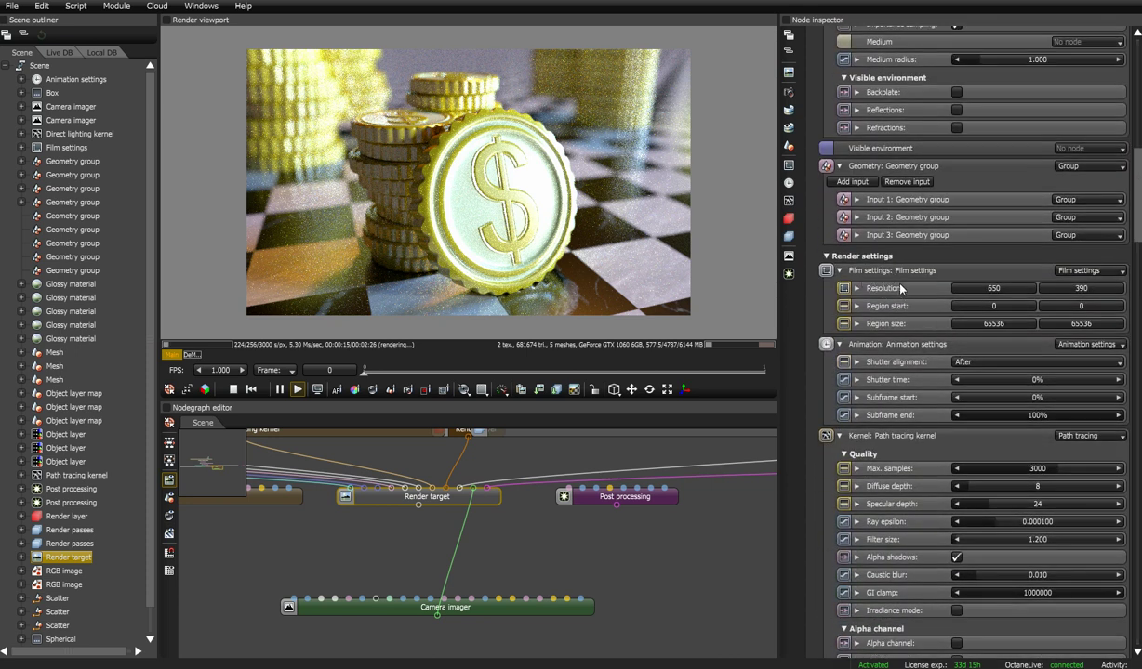
{"action": "left_click_drag", "start_coordinate": [1008, 287], "coordinate": [970, 289]}
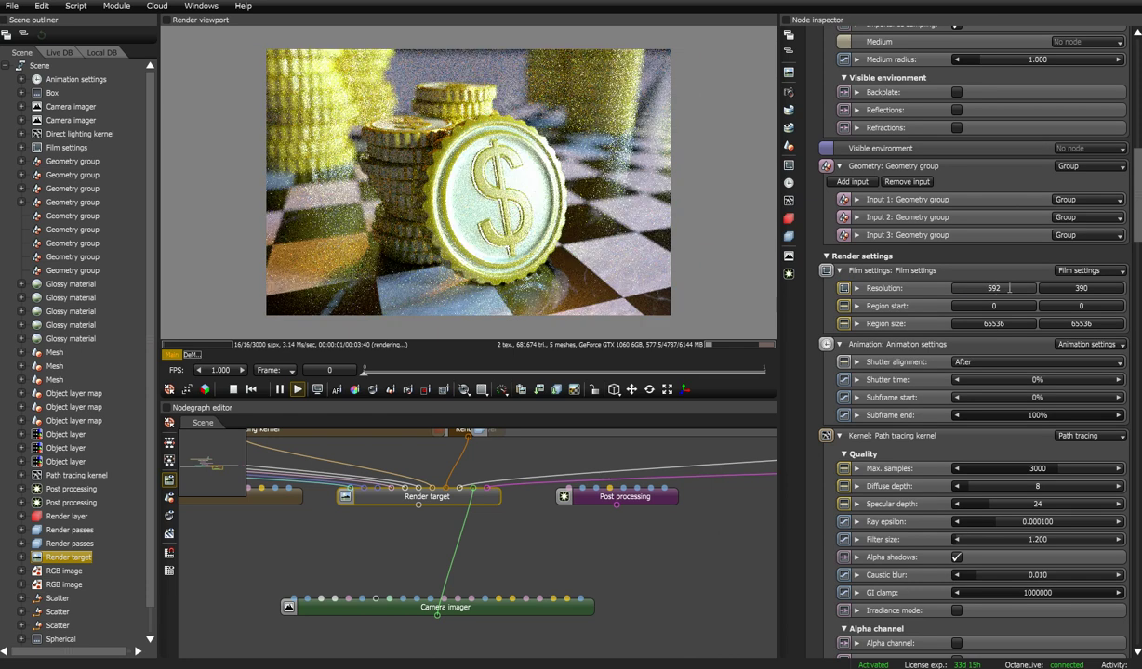
{"action": "left_click", "coordinate": [1009, 288]}
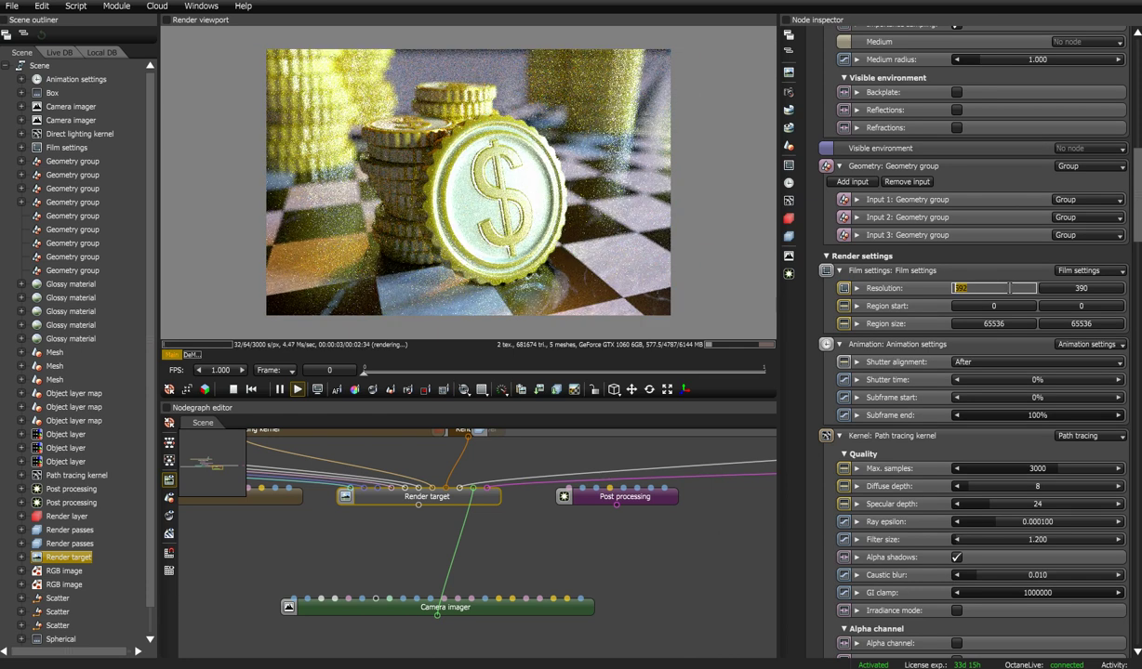
{"action": "type", "text": "1280"}
{"action": "key", "text": "Tab"}
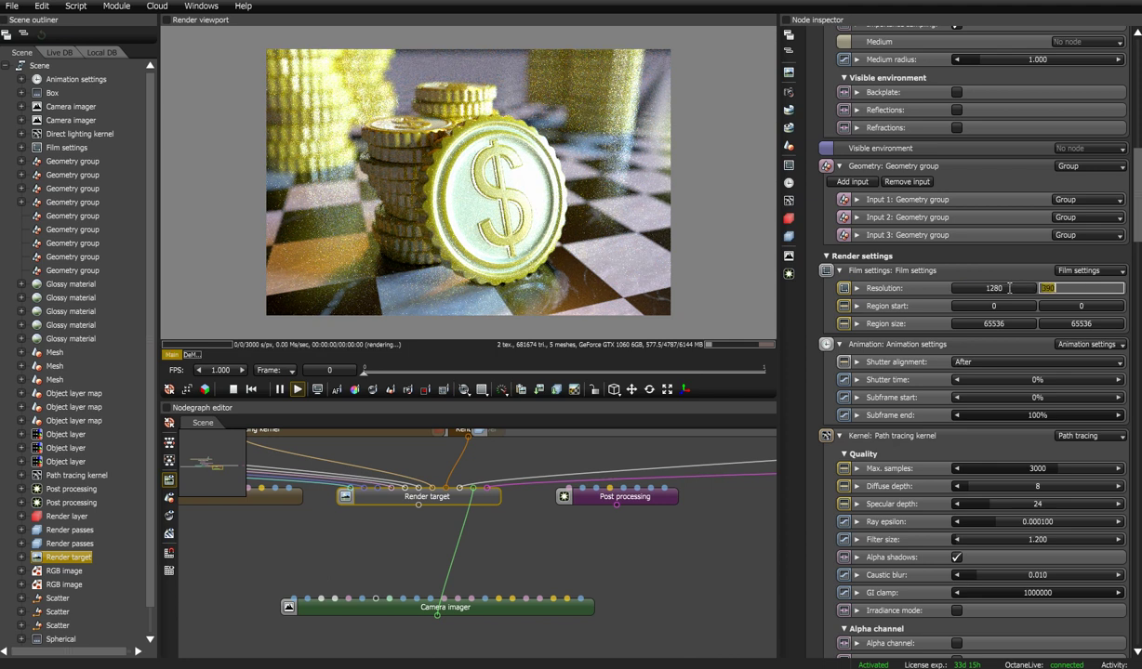
{"action": "type", "text": "720"}
{"action": "key", "text": "Tab"}
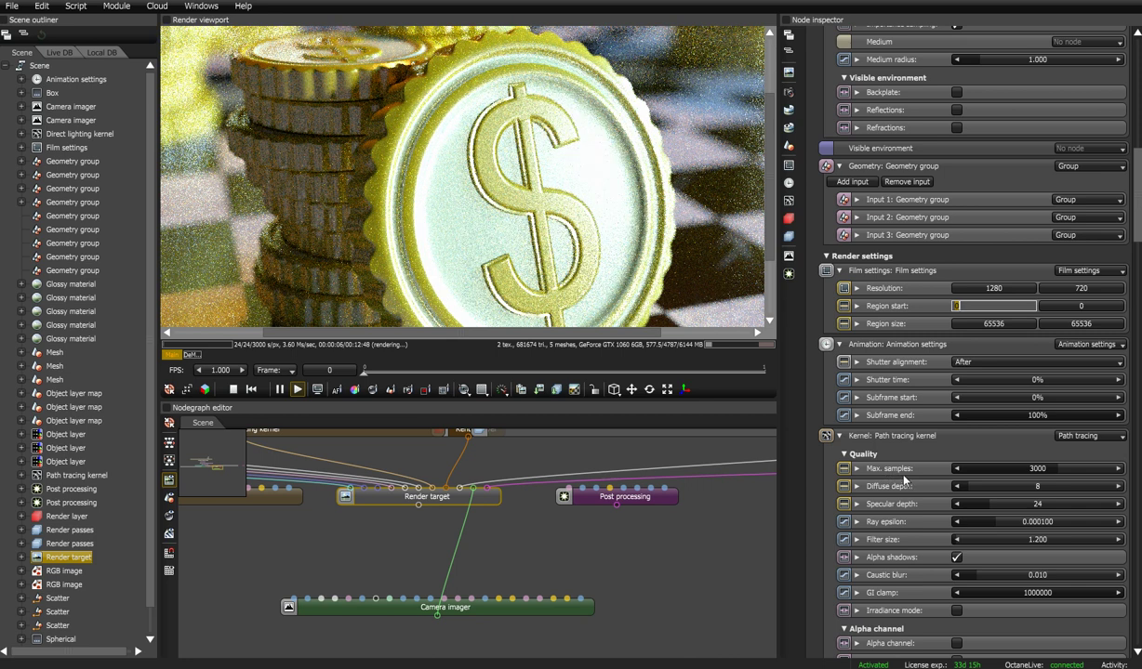
Set the path tracing kernel's maximum samples to 50 and restart the render.
{"action": "double_click", "coordinate": [1043, 472]}
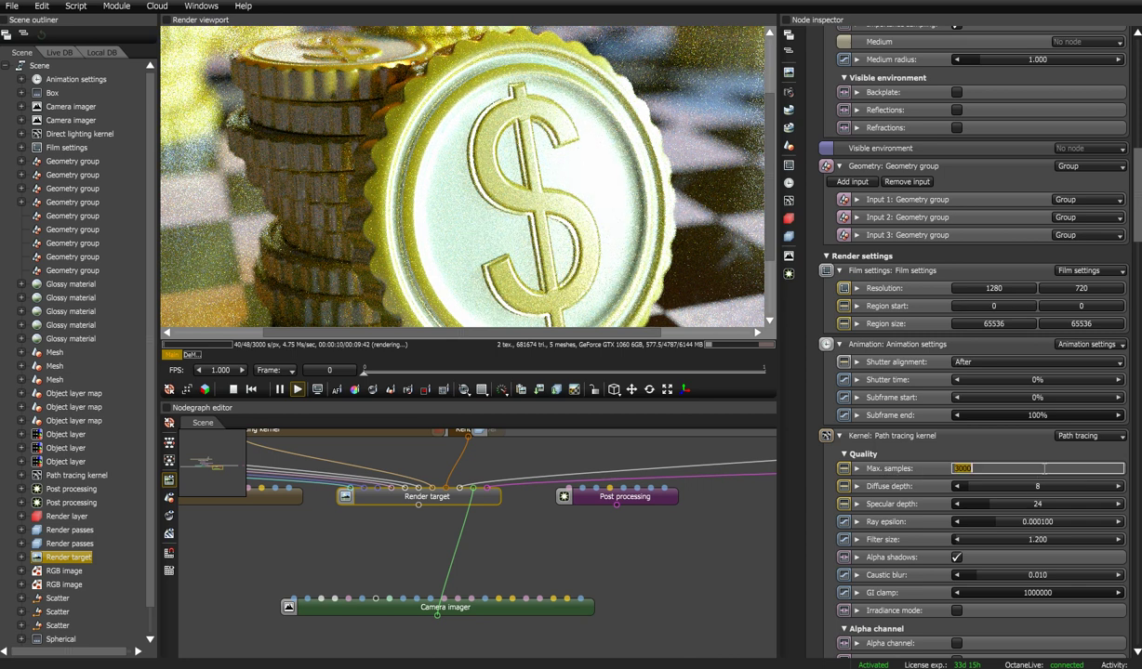
{"action": "type", "text": "50"}
{"action": "key", "text": "Return"}
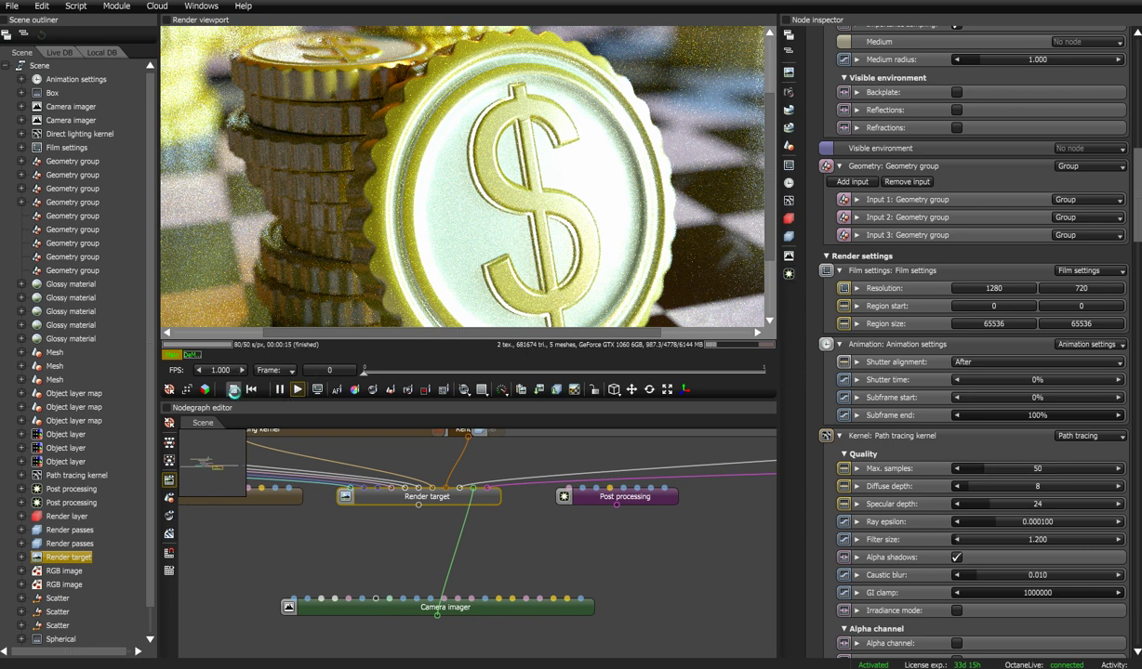
{"action": "left_click", "coordinate": [233, 390]}
{"action": "left_click", "coordinate": [298, 390]}
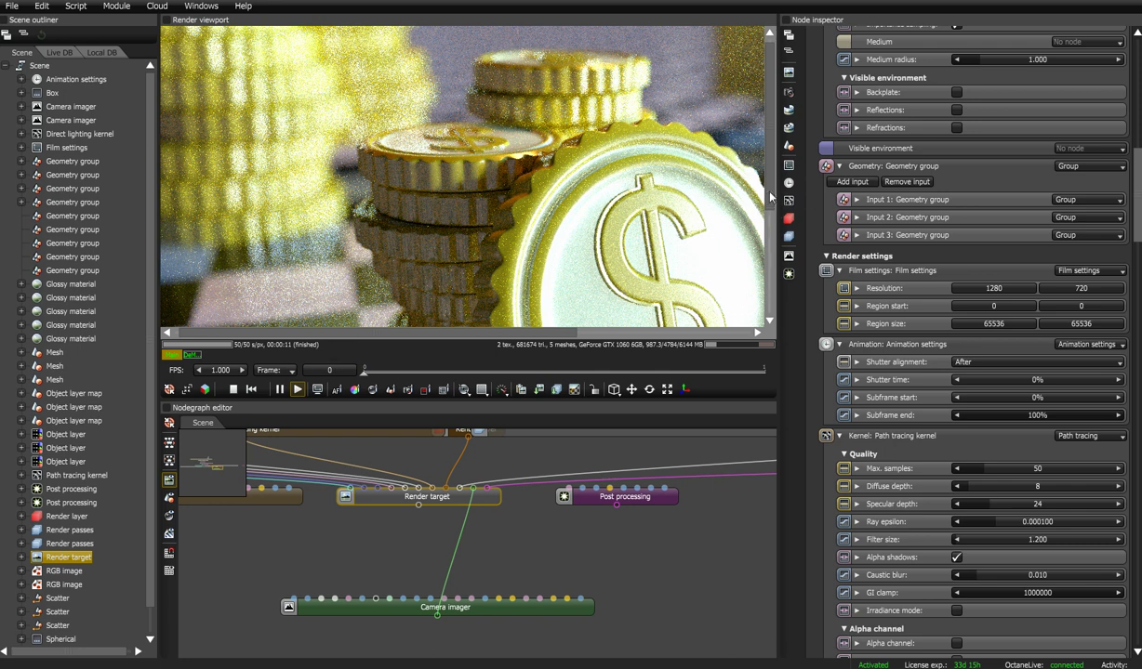
Examine the noise in the finished Main pass, from the background coin stacks down to the checkered floor.
{"action": "left_click_drag", "start_coordinate": [771, 192], "coordinate": [771, 170]}
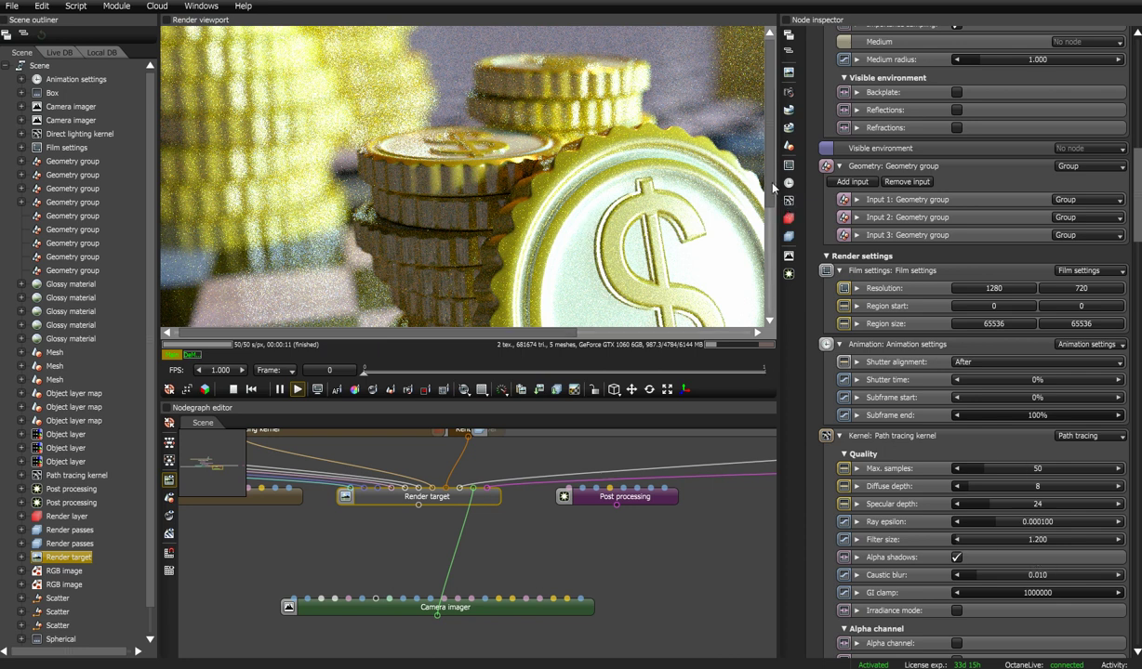
{"action": "left_click_drag", "start_coordinate": [772, 180], "coordinate": [776, 268]}
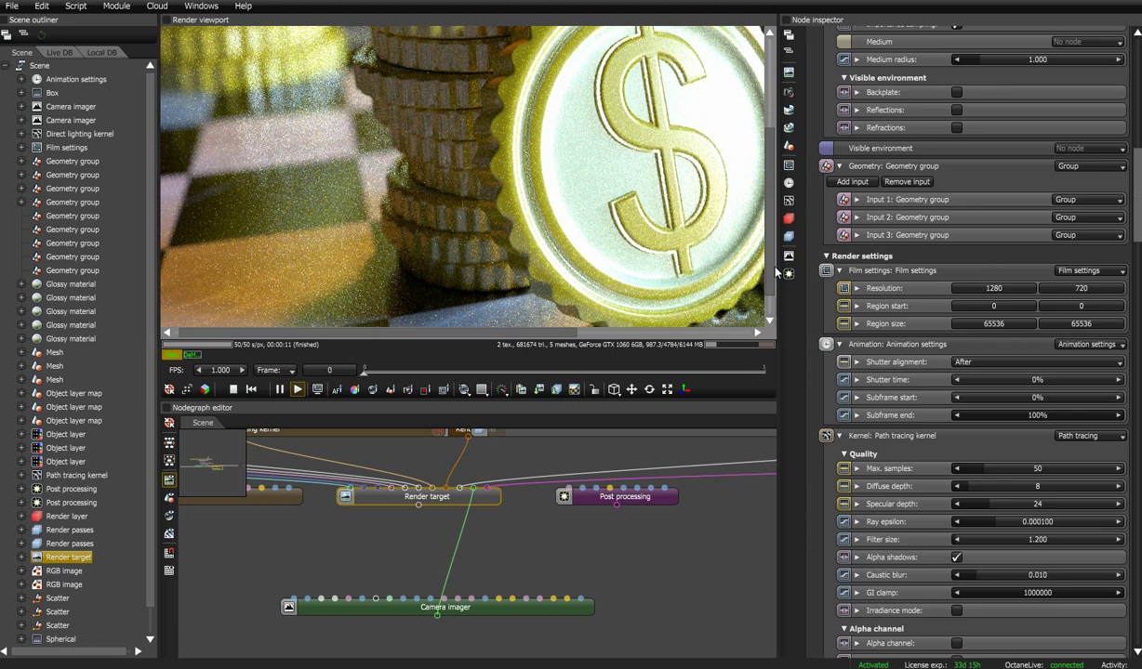
{"action": "left_click_drag", "start_coordinate": [775, 268], "coordinate": [781, 149]}
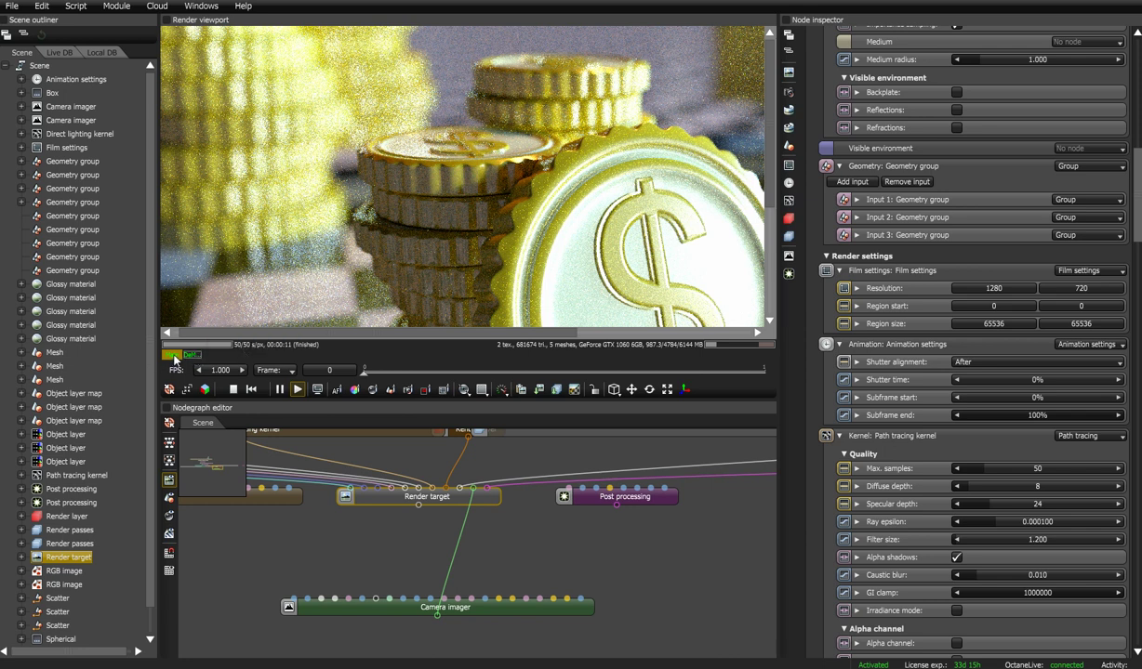
View the available image save formats for the Main pass and for the denoised pass without saving.
{"action": "left_click", "coordinate": [540, 393]}
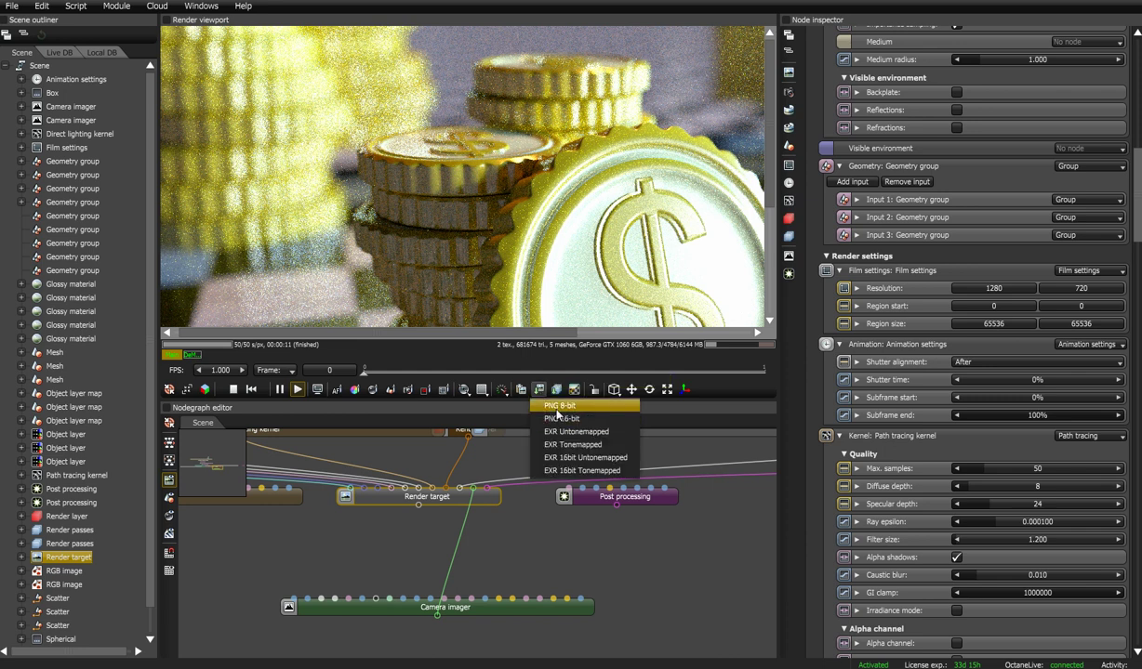
{"action": "left_click", "coordinate": [192, 356]}
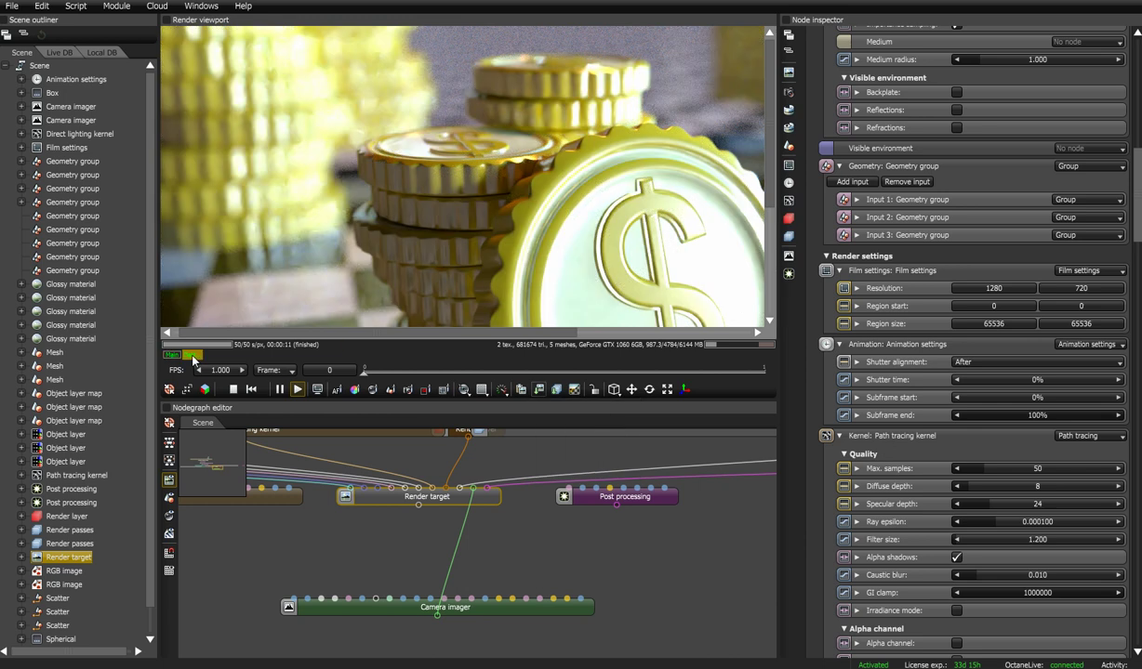
{"action": "left_click", "coordinate": [541, 390]}
{"action": "left_click", "coordinate": [526, 368]}
Compare the noisy Main pass with the denoised pass, and examine the denoised coins and floor.
{"action": "left_click", "coordinate": [172, 355]}
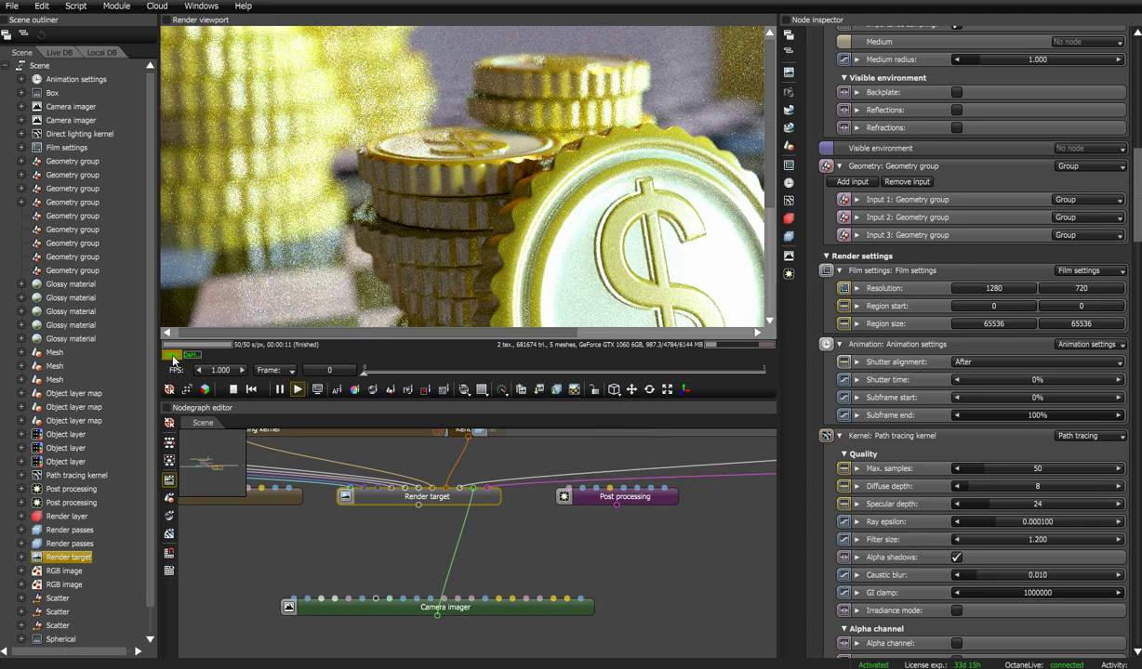
{"action": "left_click", "coordinate": [190, 355]}
{"action": "left_click", "coordinate": [172, 355]}
{"action": "left_click", "coordinate": [192, 356]}
{"action": "left_click", "coordinate": [172, 355]}
{"action": "left_click", "coordinate": [191, 355]}
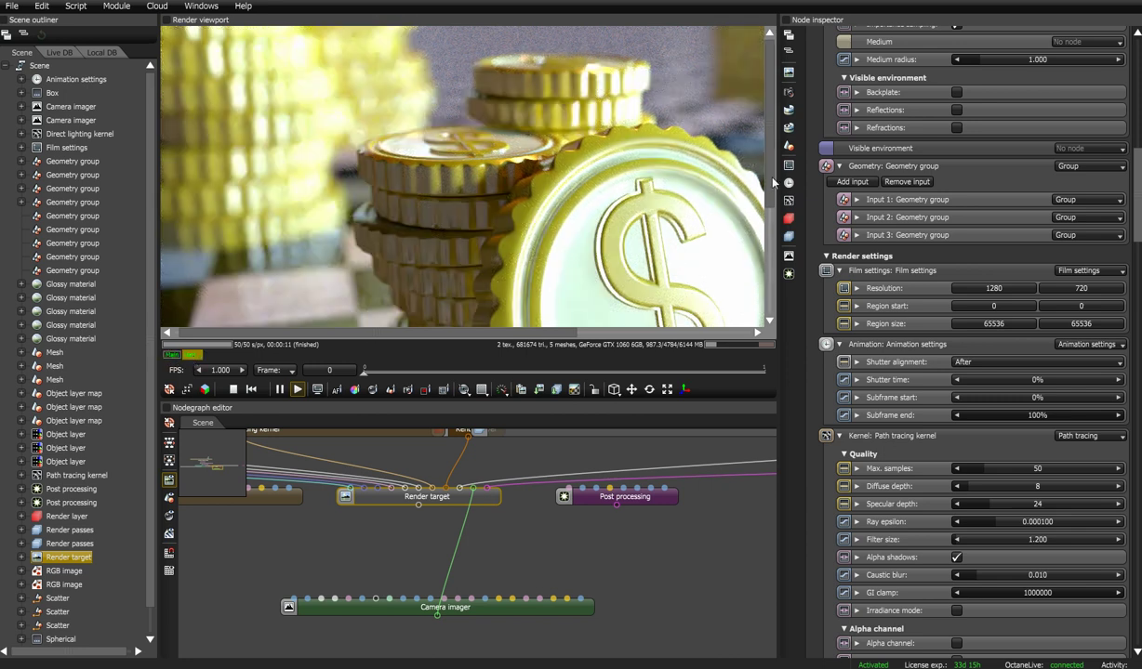
{"action": "left_click_drag", "start_coordinate": [771, 184], "coordinate": [772, 257]}
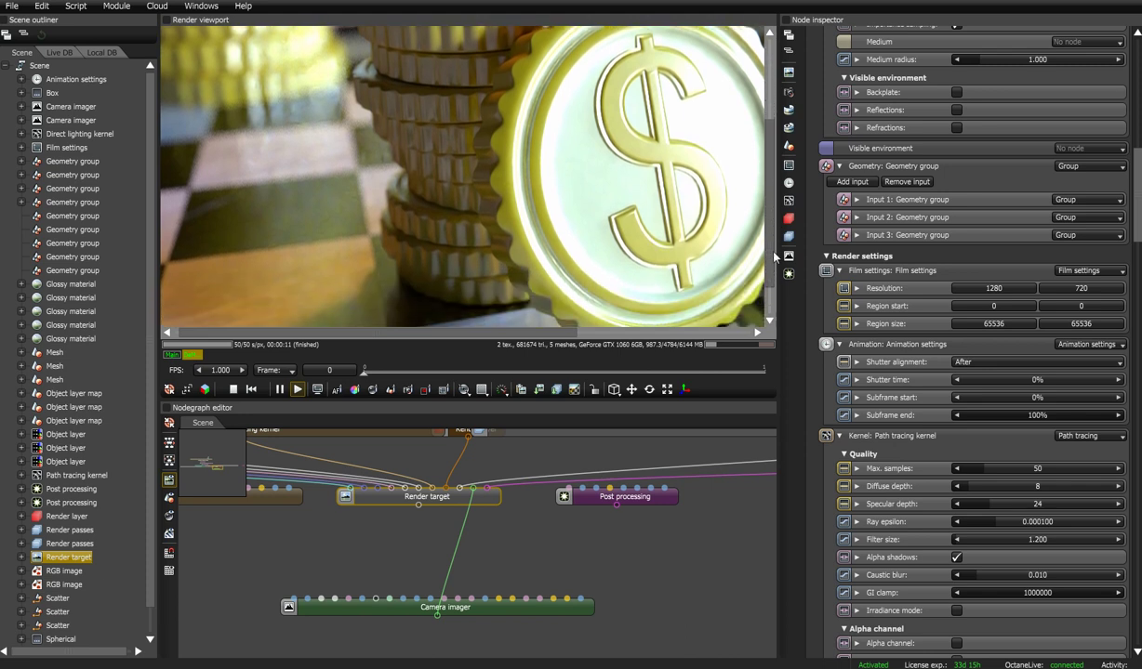
Alternate between the Main and denoised passes to compare the large dollar coin, then the blurred background coin stacks.
{"action": "left_click_drag", "start_coordinate": [539, 332], "coordinate": [635, 340]}
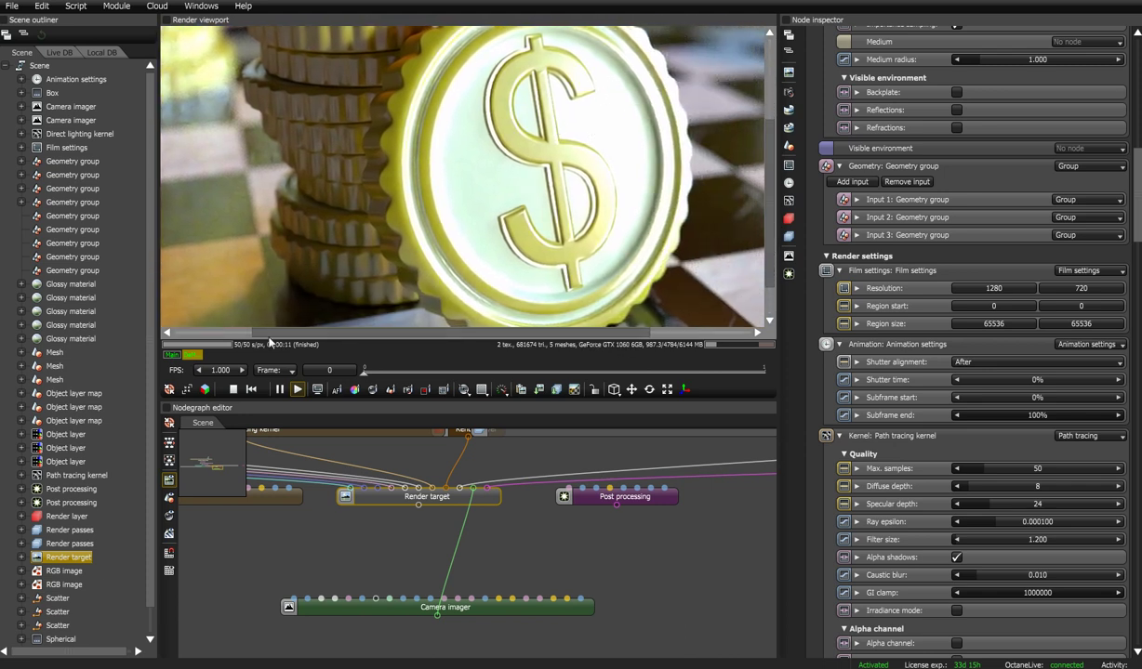
{"action": "left_click", "coordinate": [172, 354]}
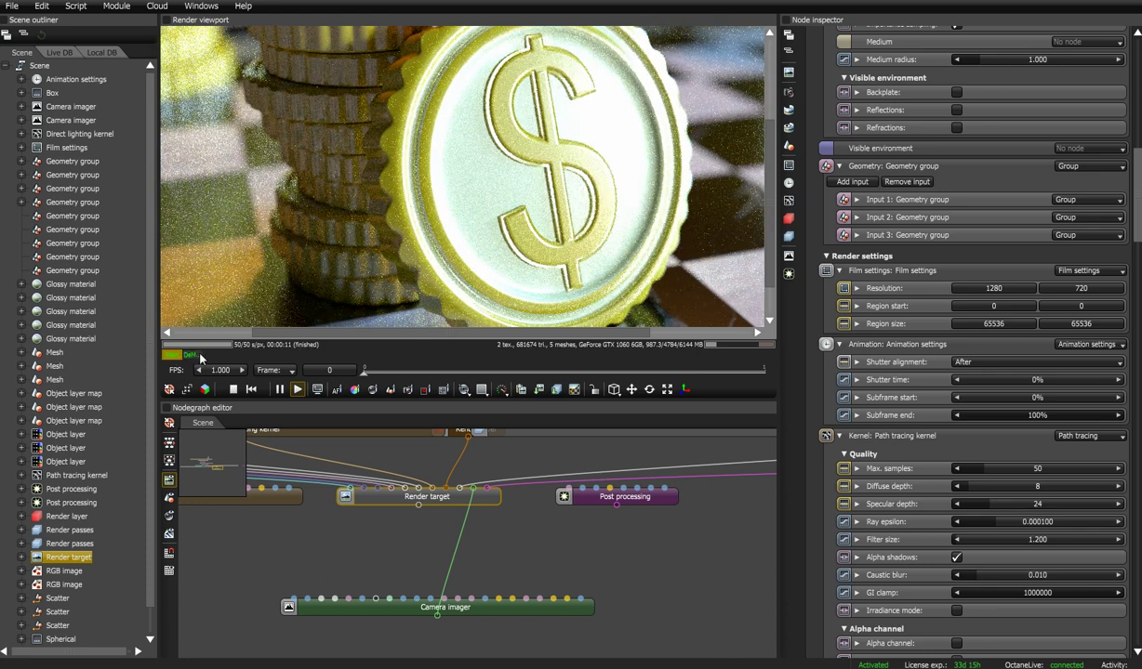
{"action": "left_click", "coordinate": [197, 355]}
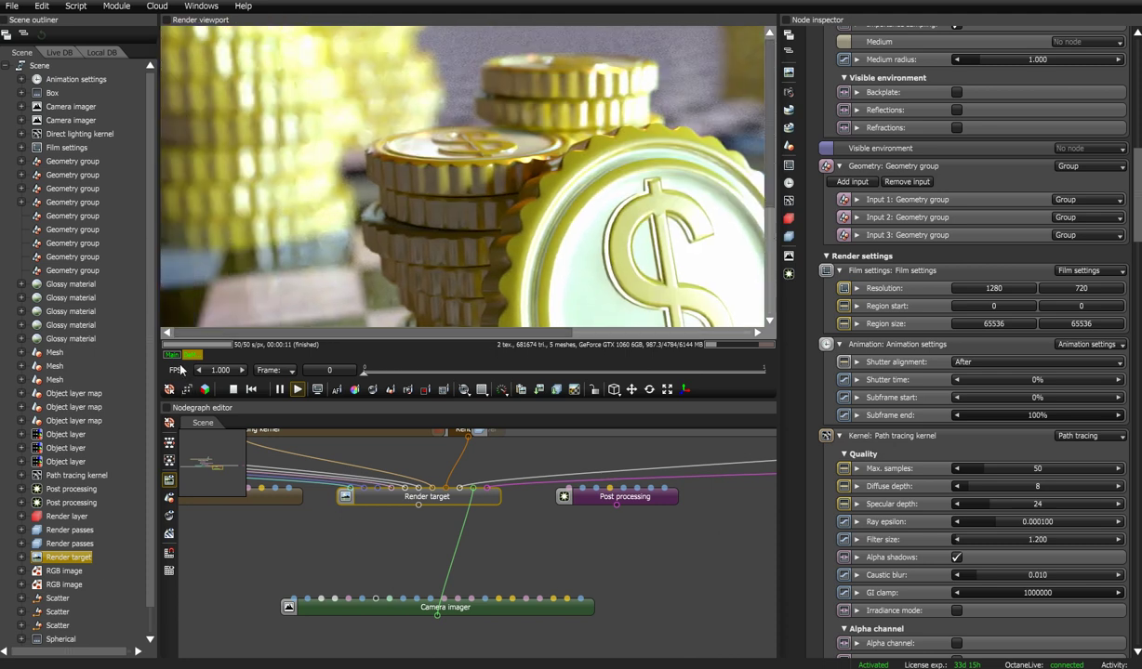
{"action": "left_click", "coordinate": [173, 355]}
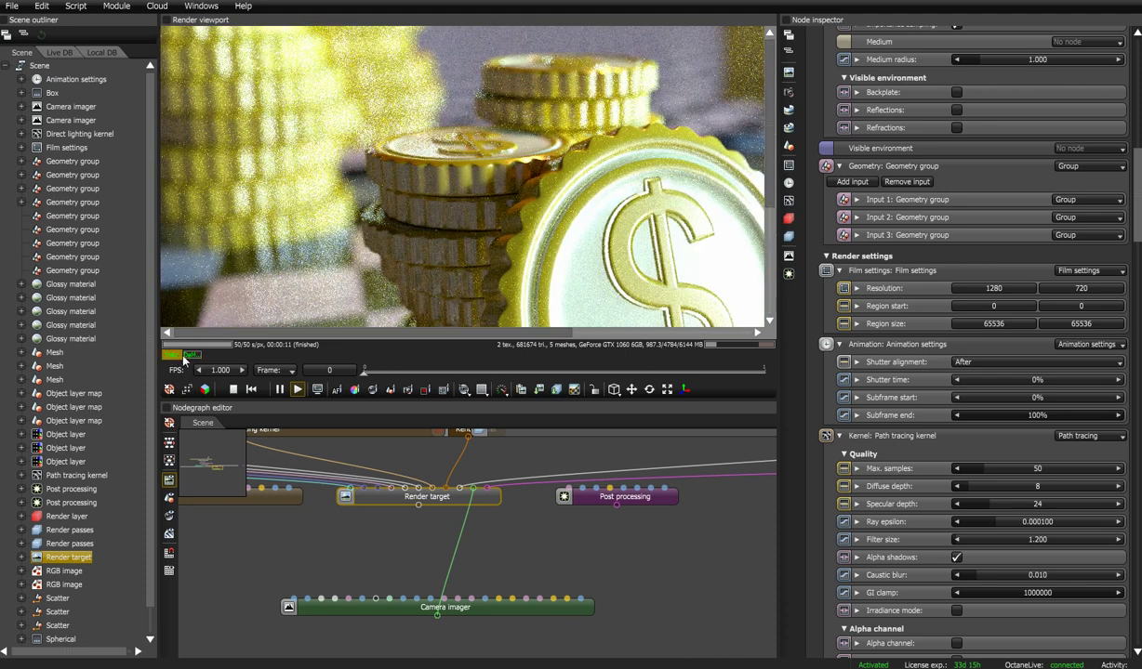
{"action": "left_click", "coordinate": [186, 355]}
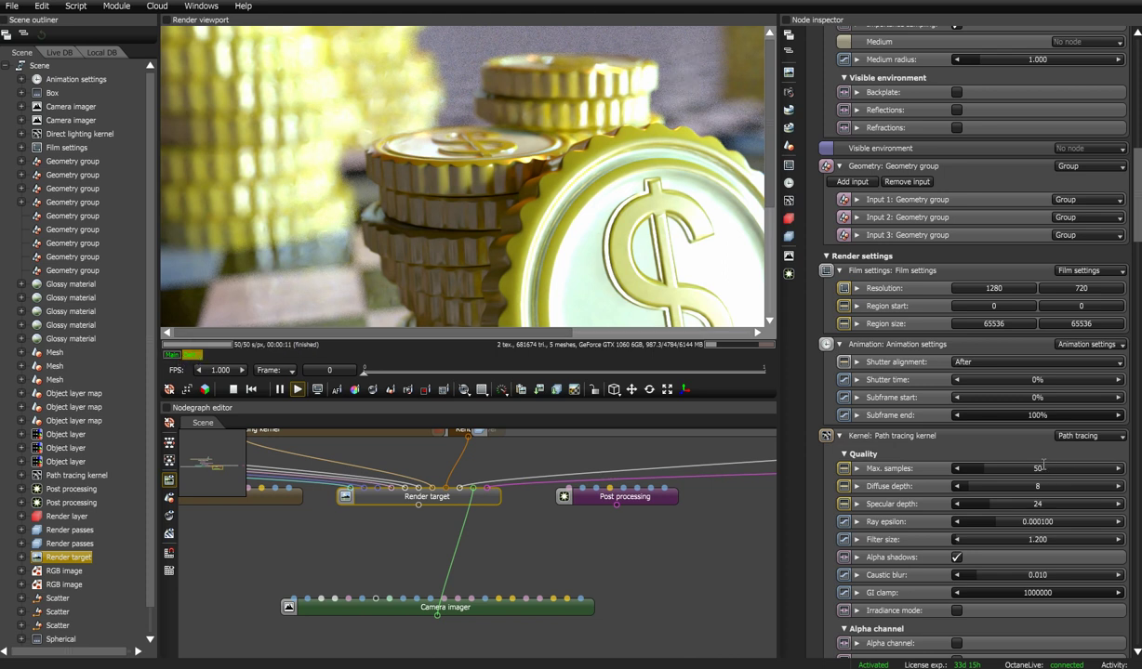
{"action": "left_click", "coordinate": [171, 354]}
{"action": "left_click", "coordinate": [190, 355]}
Move the Camera imager node closer beneath the Render target node and show its Spectral AI Denoiser settings.
{"action": "left_click_drag", "start_coordinate": [477, 612], "coordinate": [517, 575]}
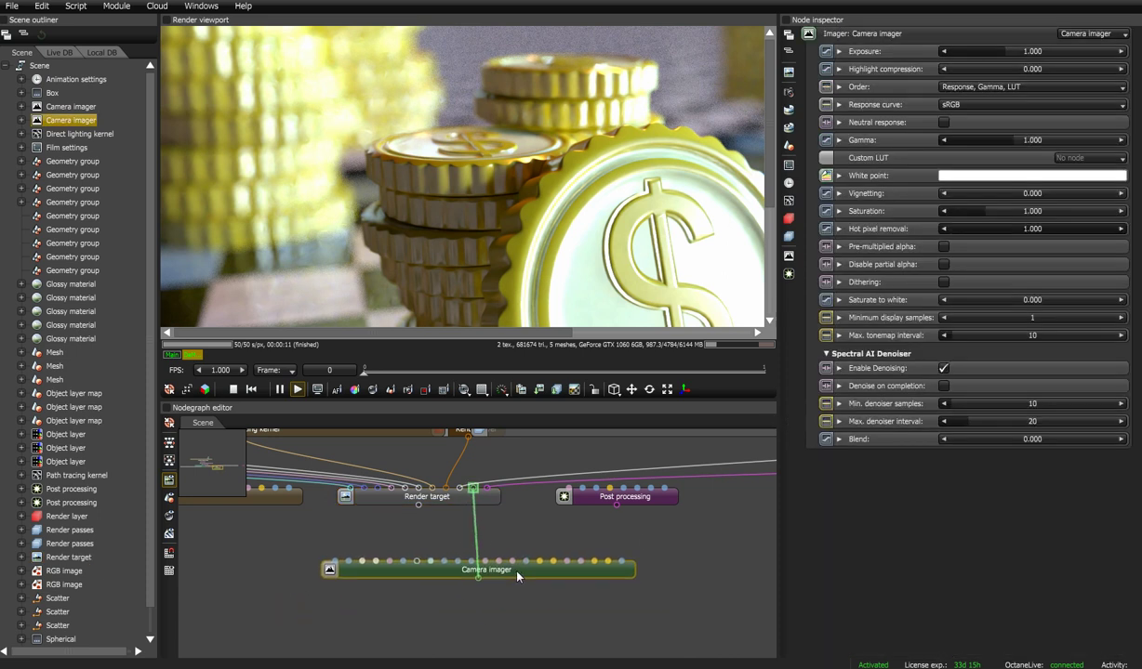